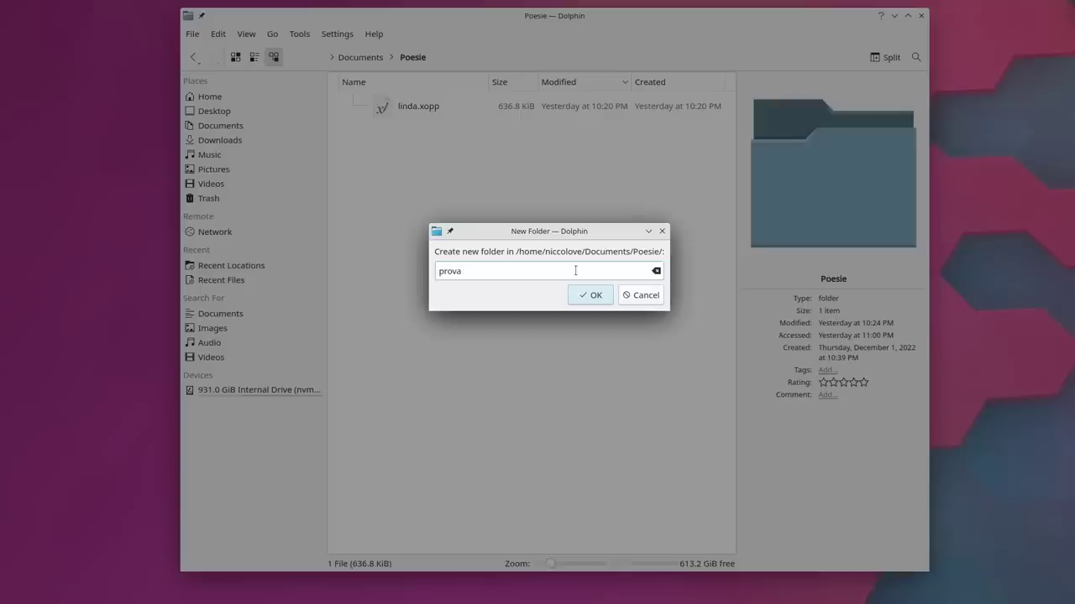
- Add a slash after 'prova', remove it, then re-add it so the sub-folder warning shows
{"action": "type", "text": "/"}
{"action": "key", "text": "BackSpace"}
{"action": "type", "text": "/"}
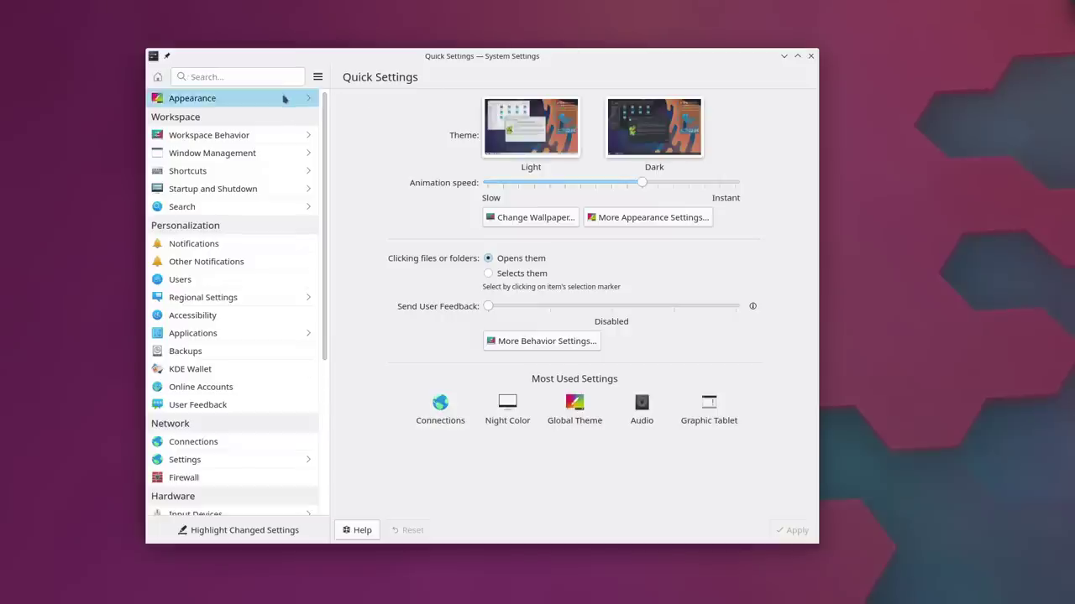
- Enter 'search' in the System Settings sidebar search field to filter the pages
{"action": "type", "text": "search"}
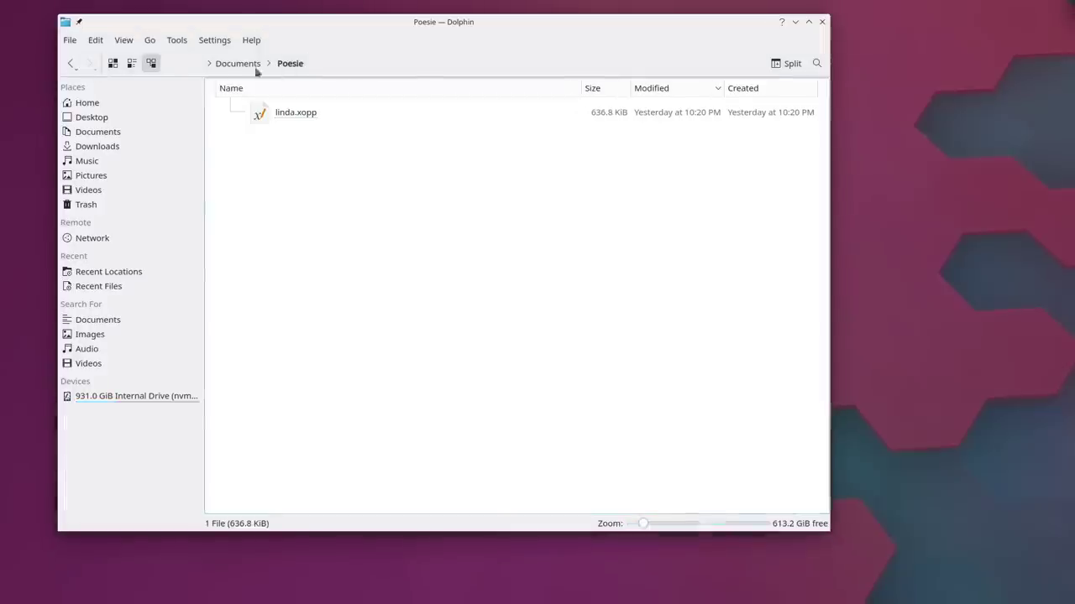
{"action": "left_click", "coordinate": [123, 42]}
{"action": "mouse_move", "coordinate": [257, 260]}
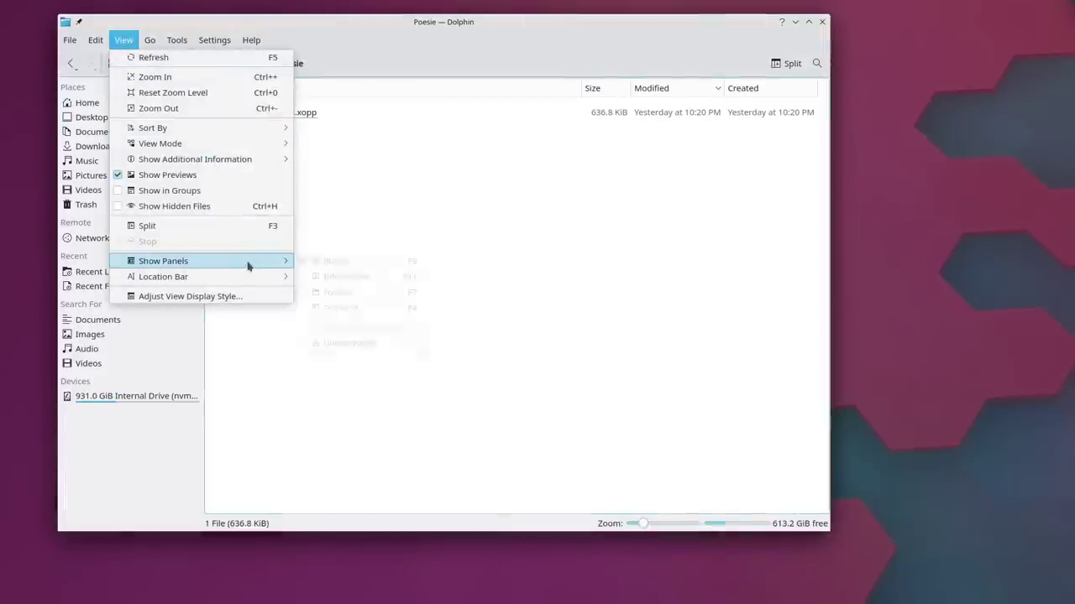
{"action": "left_click", "coordinate": [338, 277]}
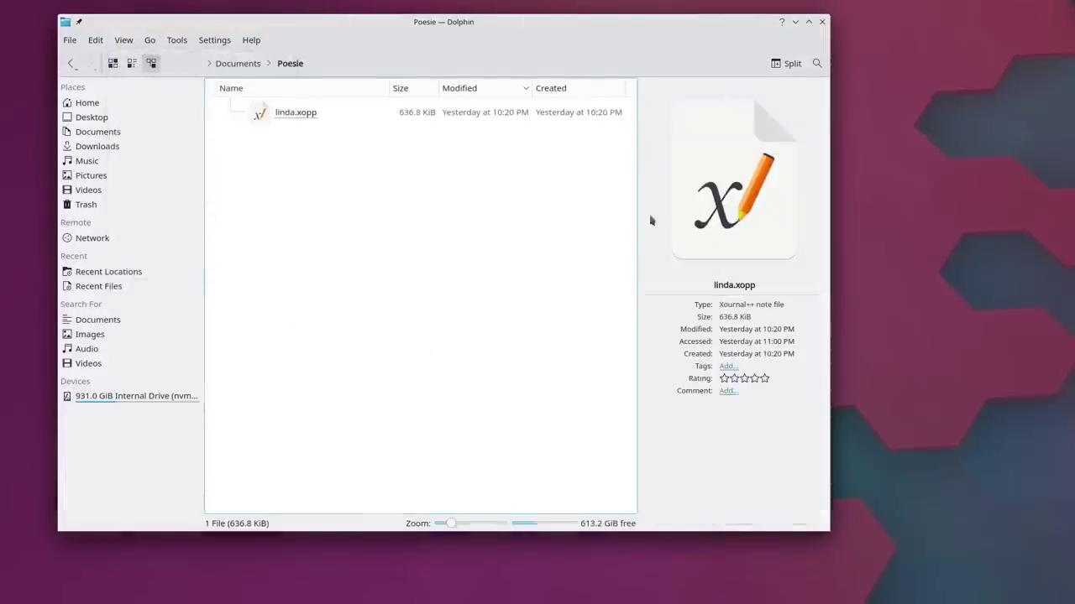
{"action": "right_click", "coordinate": [685, 168]}
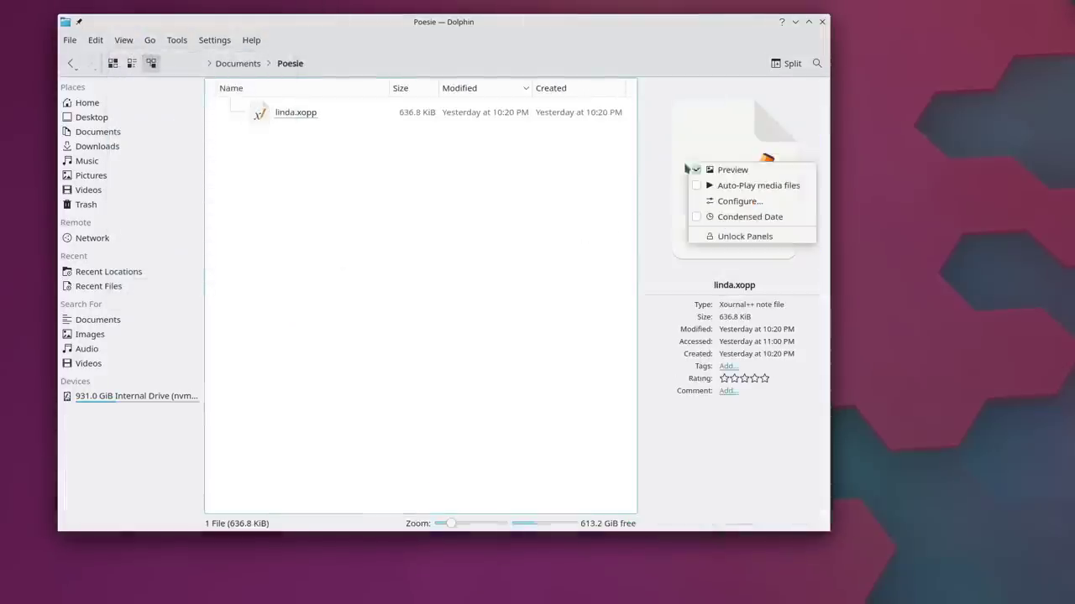
{"action": "left_click", "coordinate": [728, 236]}
{"action": "right_click", "coordinate": [695, 89]}
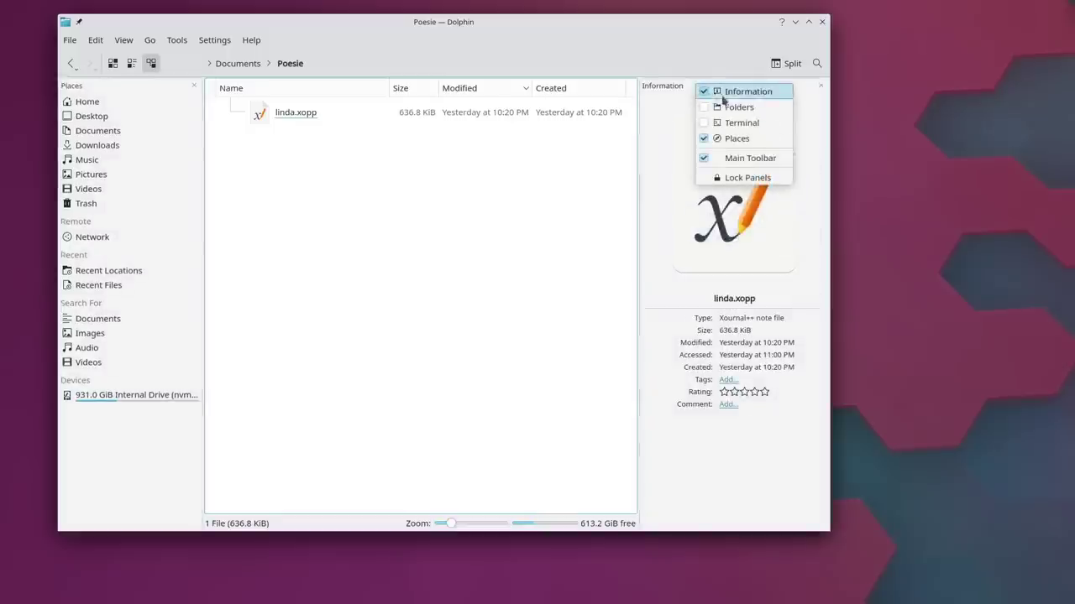
{"action": "left_click", "coordinate": [724, 98]}
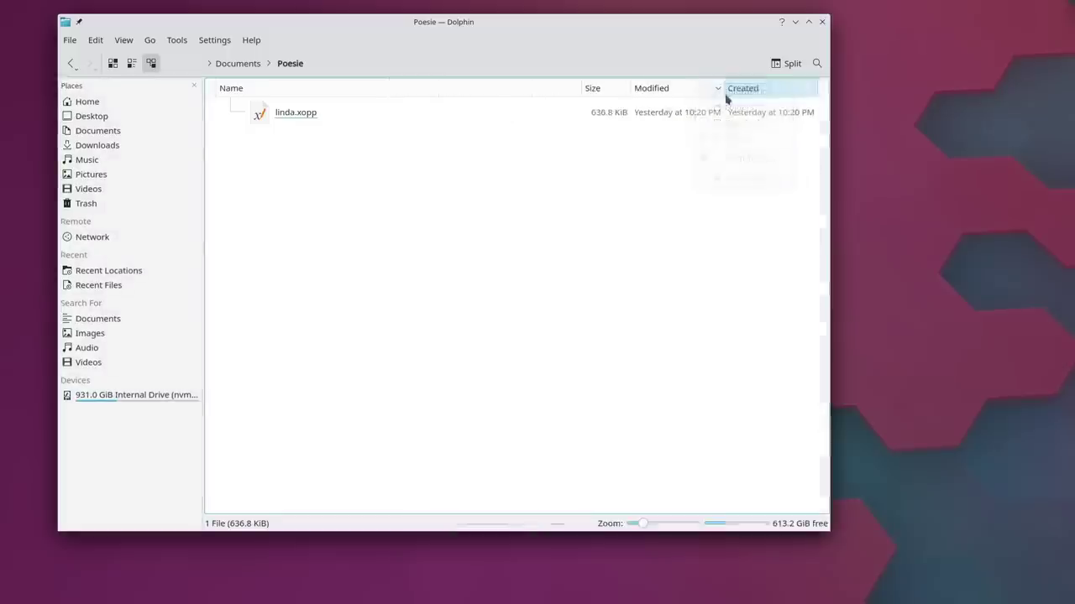
{"action": "right_click", "coordinate": [149, 91]}
{"action": "left_click", "coordinate": [202, 181]}
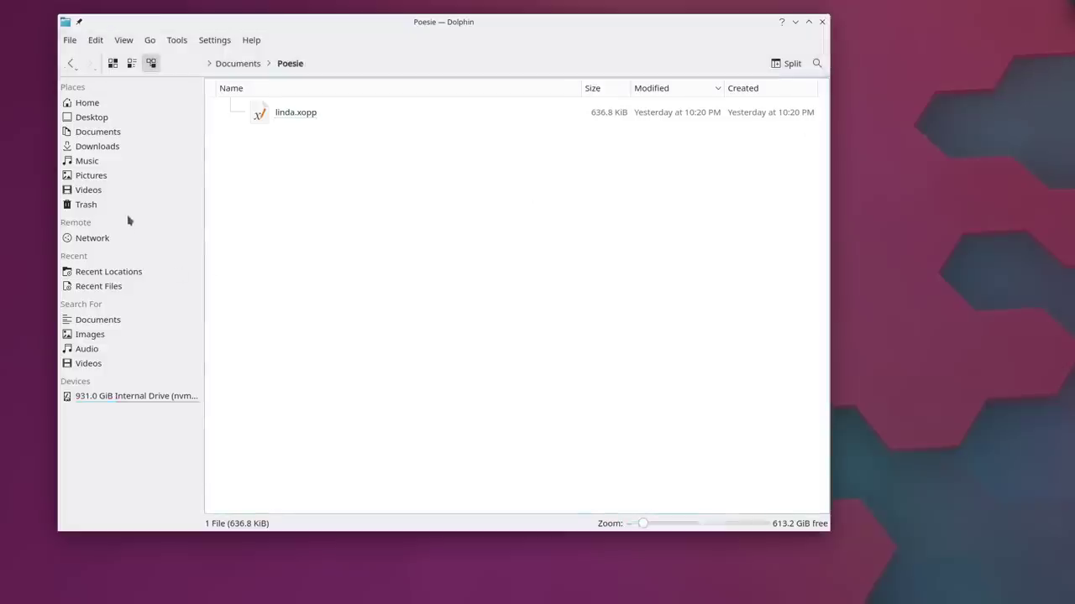
- Open the Trash and restore the four files from out.mp4 through xfce1_ALTERED.mlt
{"action": "left_click", "coordinate": [131, 205]}
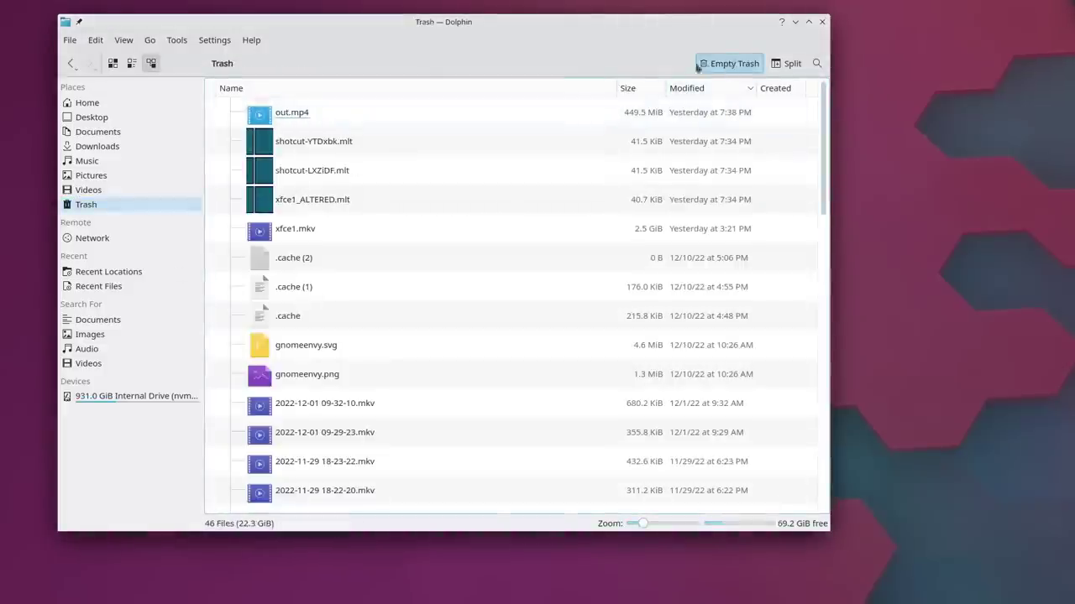
{"action": "right_click", "coordinate": [300, 118]}
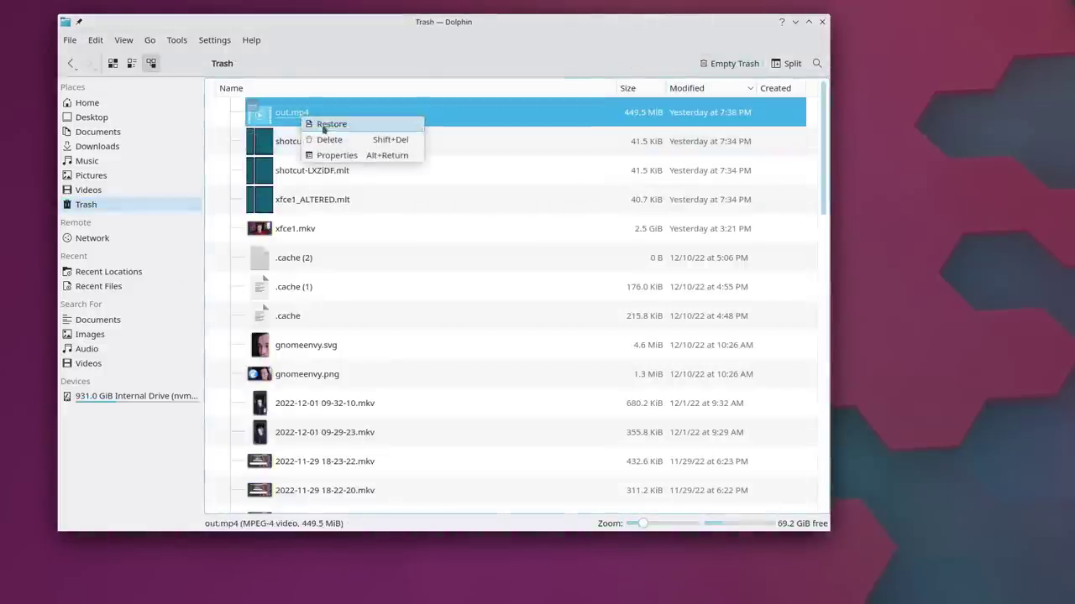
{"action": "key", "text": "Escape"}
{"action": "left_click", "coordinate": [316, 198], "text": "shift"}
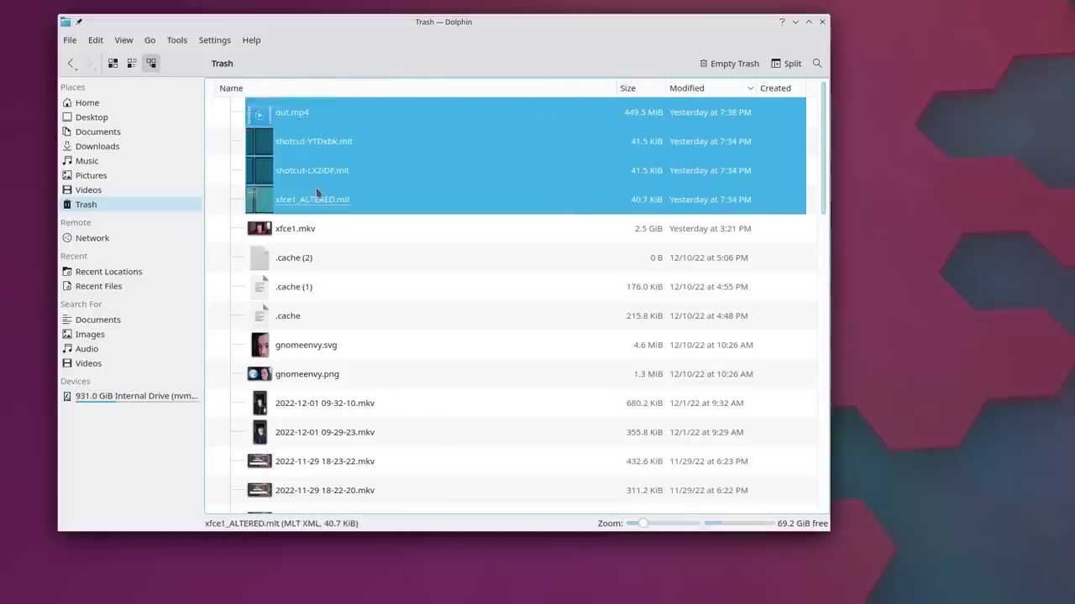
{"action": "right_click", "coordinate": [315, 166]}
{"action": "left_click", "coordinate": [336, 164]}
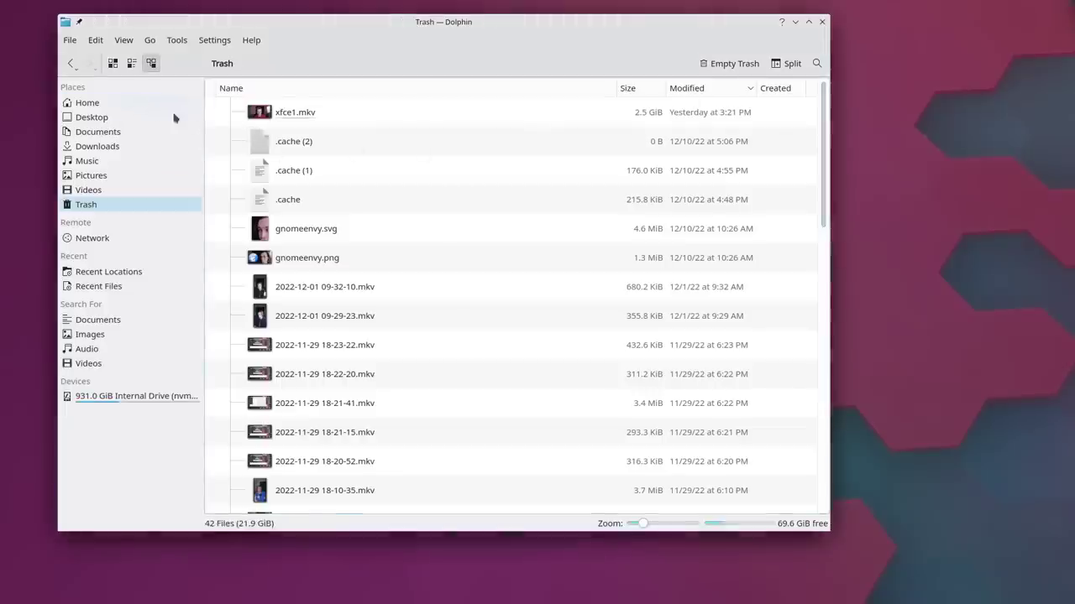
- In Home, try a 'vid' quick filter, close it, then search filenames for 'nicc'
{"action": "left_click", "coordinate": [172, 103]}
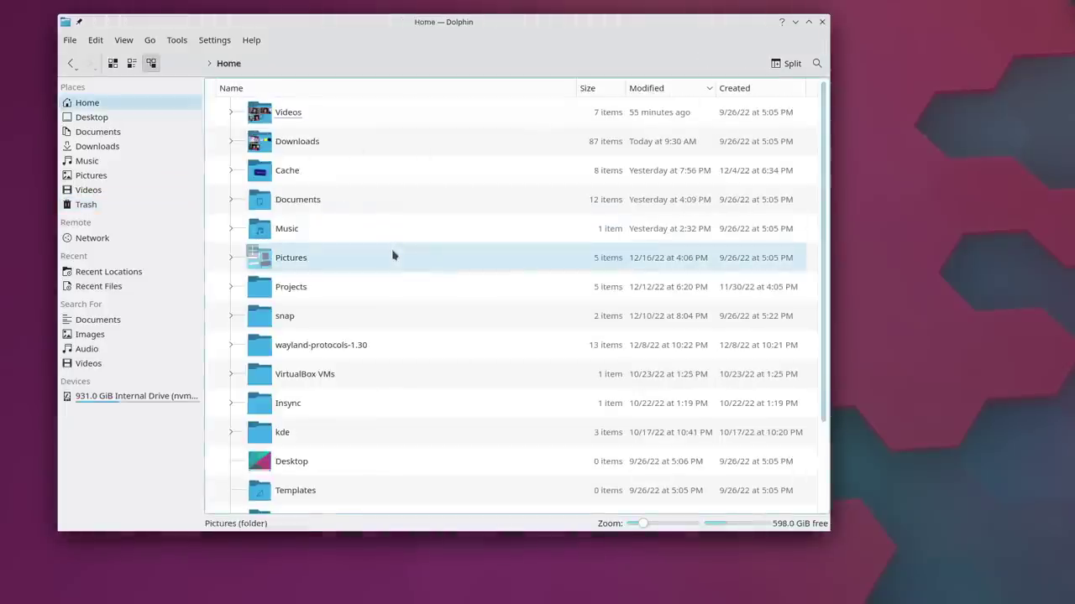
{"action": "key", "text": "ctrl+i"}
{"action": "type", "text": "vid"}
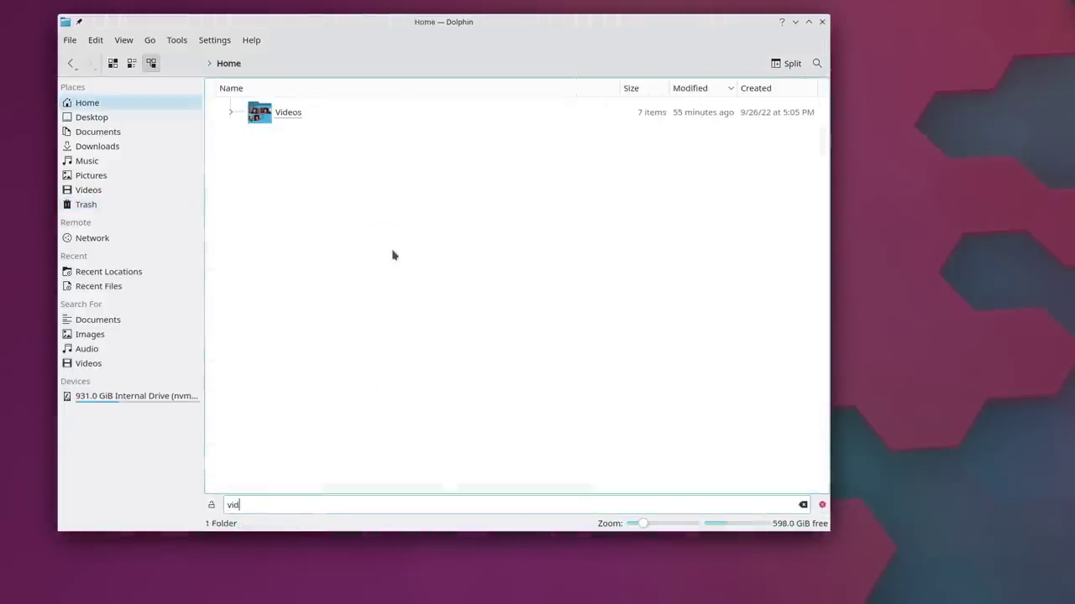
{"action": "key", "text": "BackSpace"}
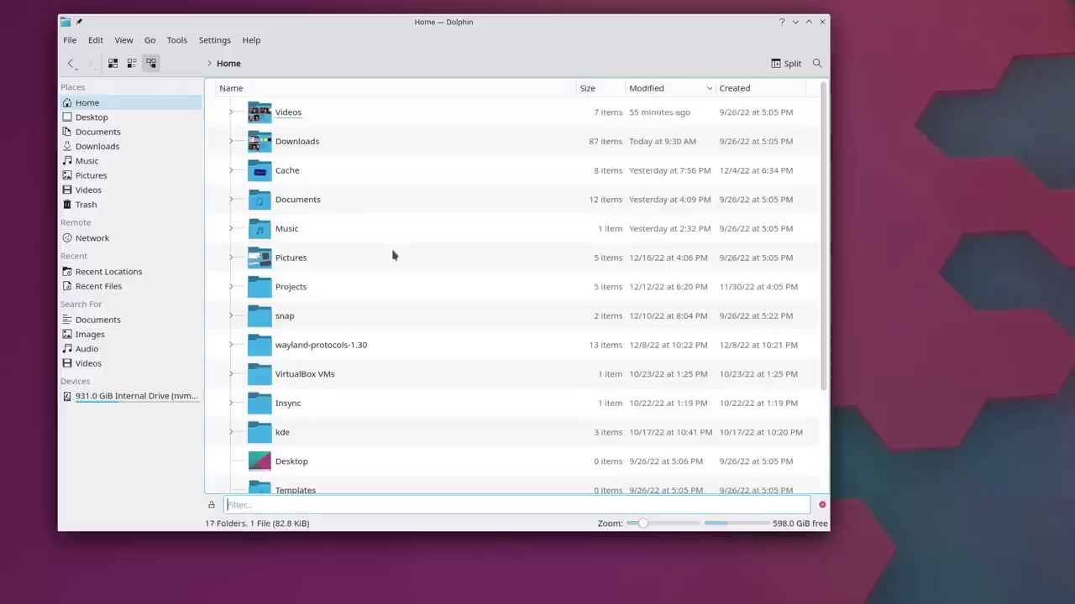
{"action": "left_click", "coordinate": [822, 504]}
{"action": "key", "text": "ctrl+f"}
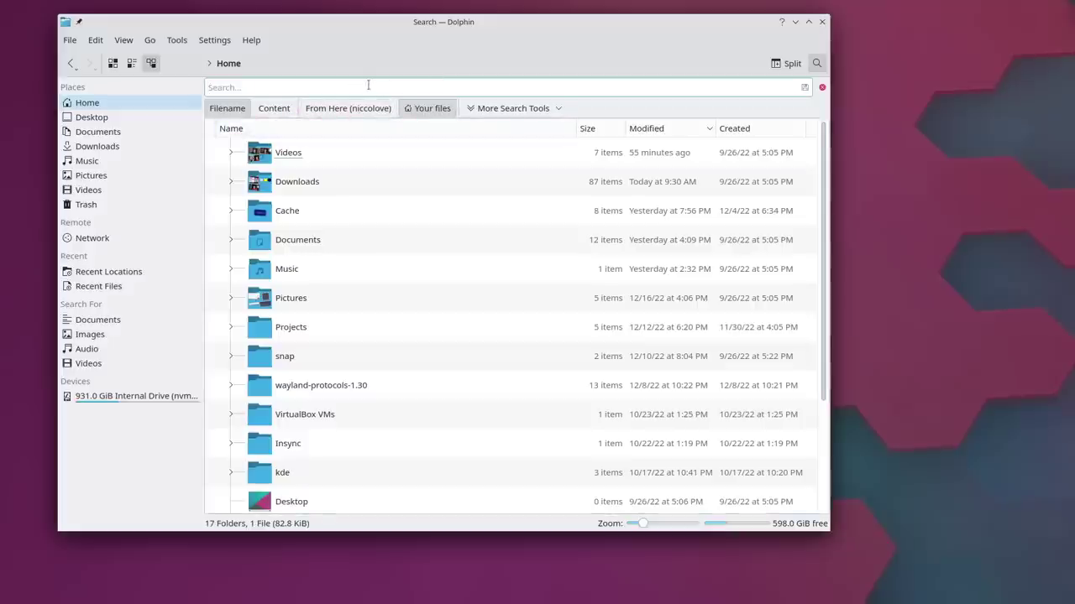
{"action": "type", "text": "nicc"}
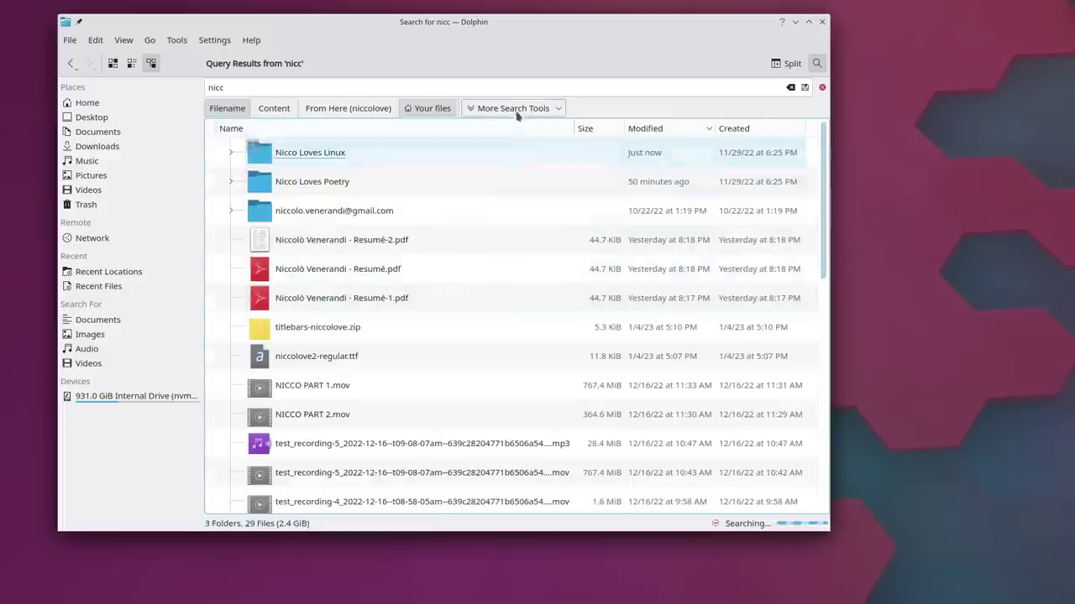
- Launch KFind from More Search Tools and browse its Contents and Properties tabs before returning to Name/Location
{"action": "left_click", "coordinate": [511, 109]}
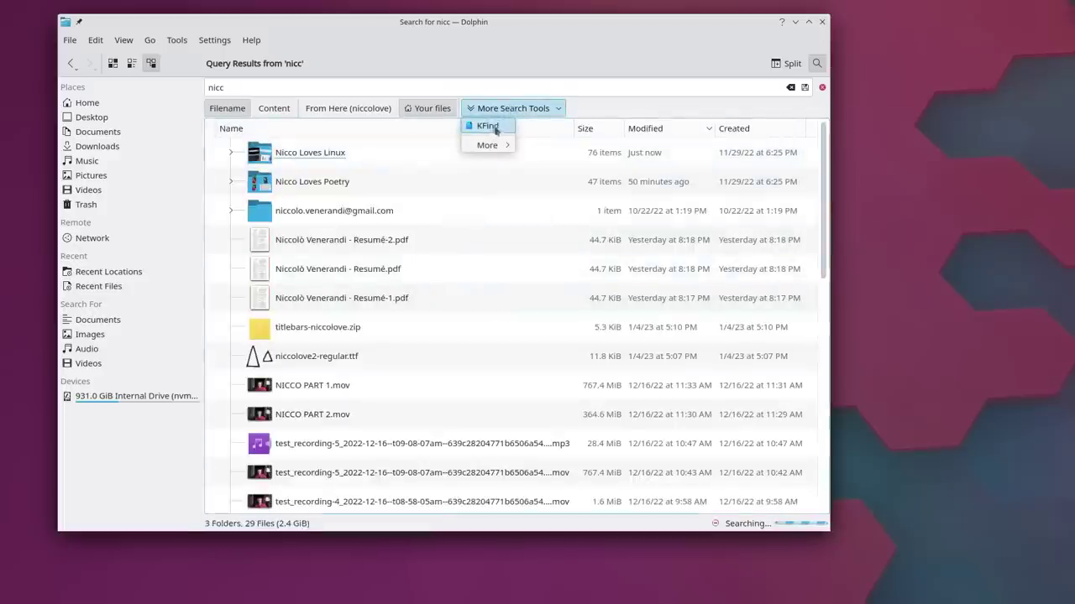
{"action": "left_click", "coordinate": [487, 126]}
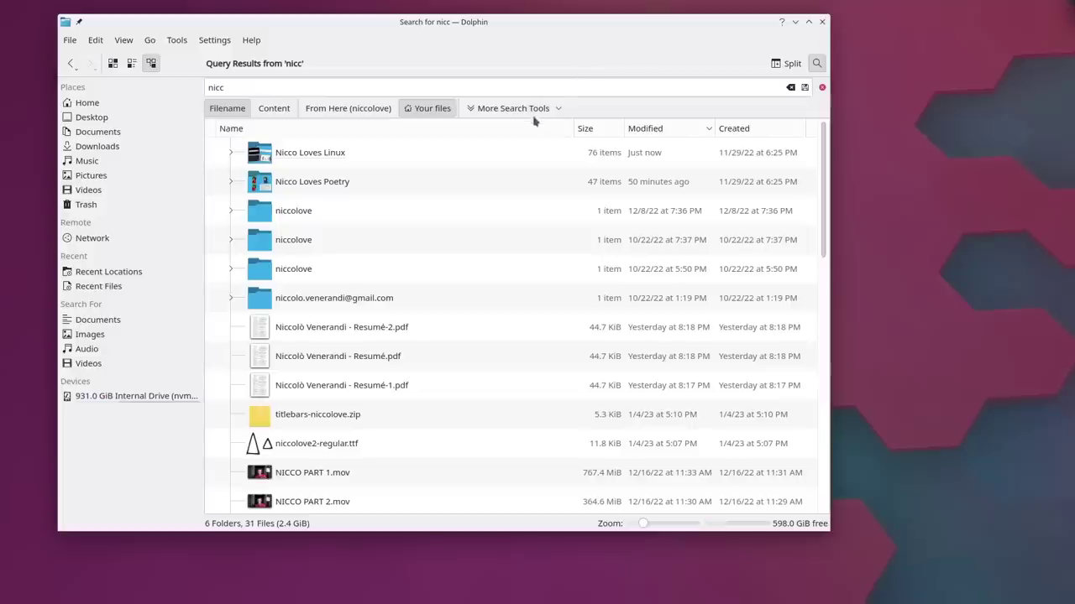
{"action": "left_click", "coordinate": [501, 129]}
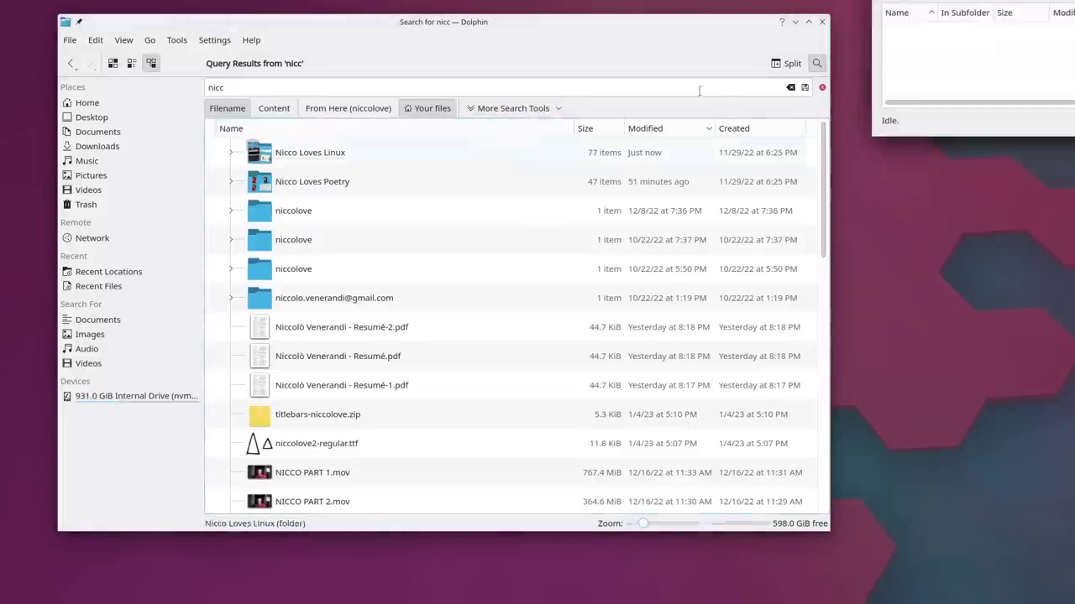
{"action": "left_click", "coordinate": [423, 79]}
{"action": "left_click", "coordinate": [470, 79]}
{"action": "left_click", "coordinate": [375, 80]}
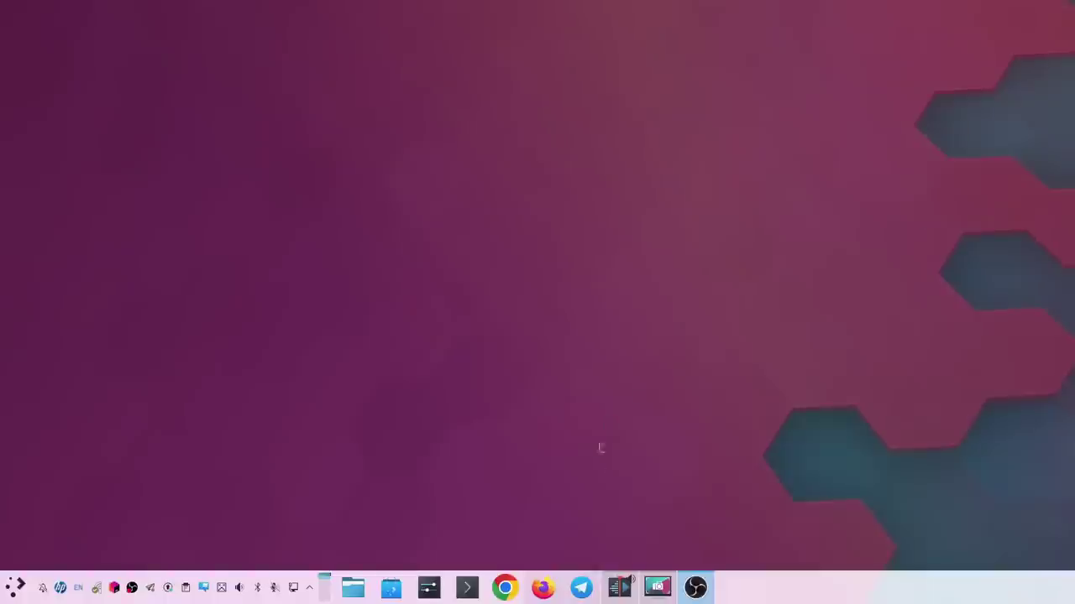
- Set Display Configuration to Always shown in the System Tray entries and apply the change
{"action": "right_click", "coordinate": [311, 588]}
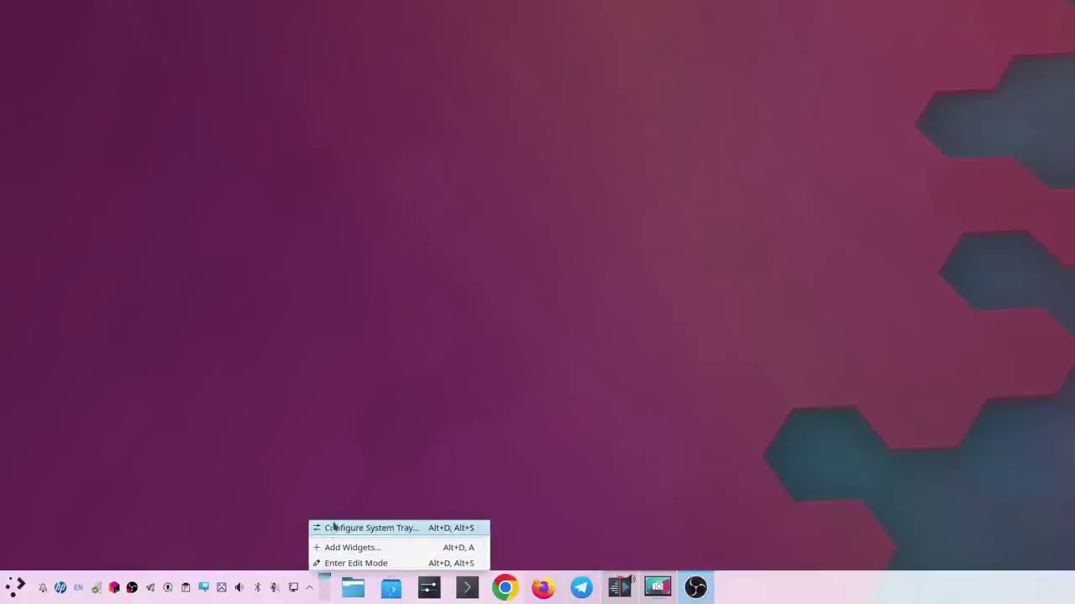
{"action": "left_click", "coordinate": [335, 528]}
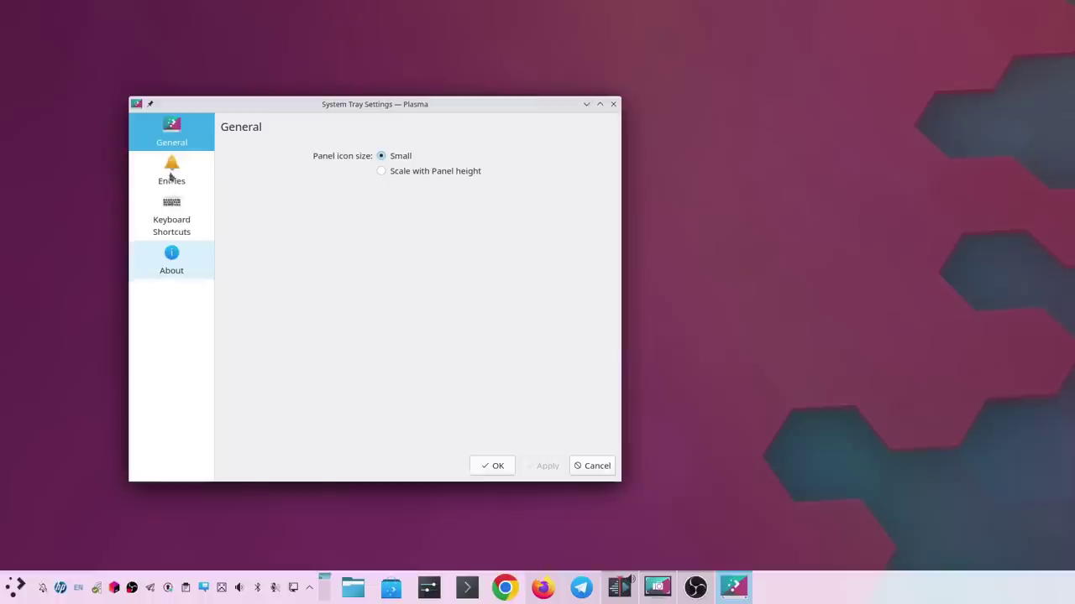
{"action": "left_click", "coordinate": [173, 178]}
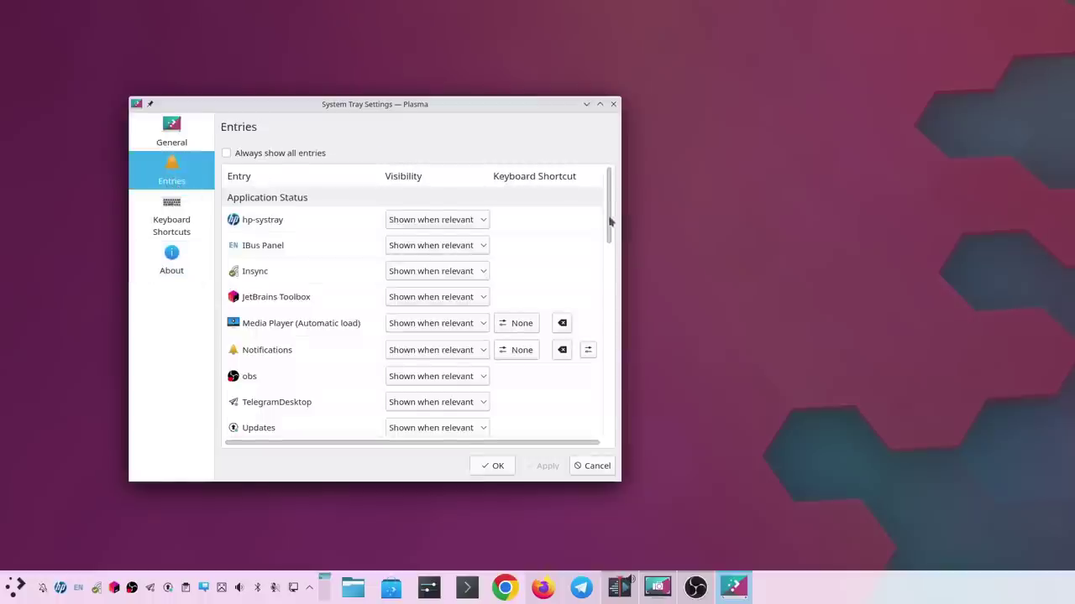
{"action": "left_click_drag", "start_coordinate": [610, 221], "coordinate": [610, 309]}
{"action": "left_click", "coordinate": [439, 289]}
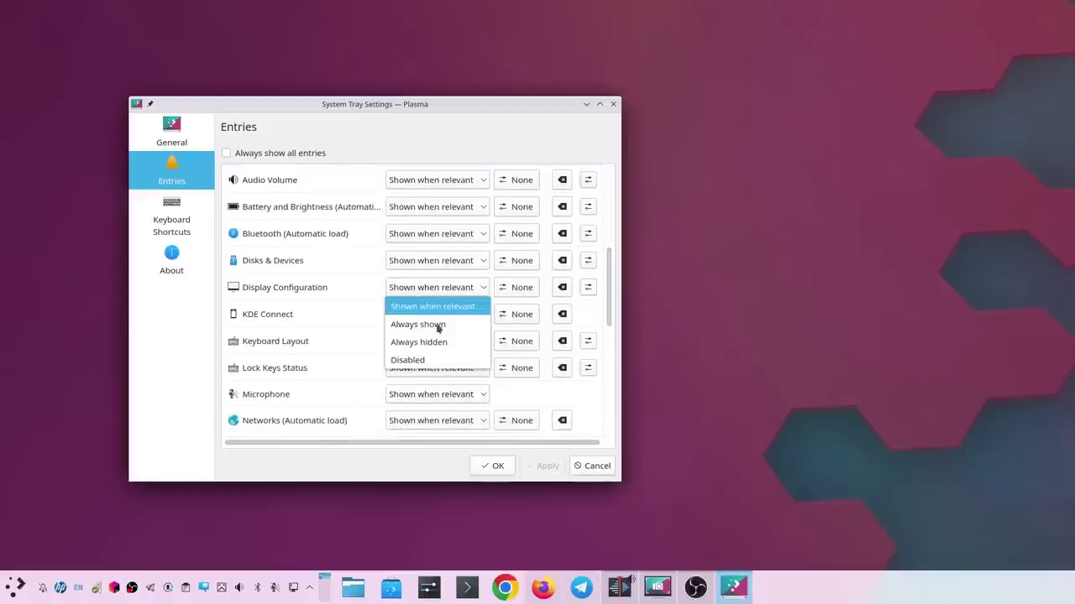
{"action": "key", "text": "Down"}
{"action": "key", "text": "Return"}
{"action": "left_click", "coordinate": [551, 472]}
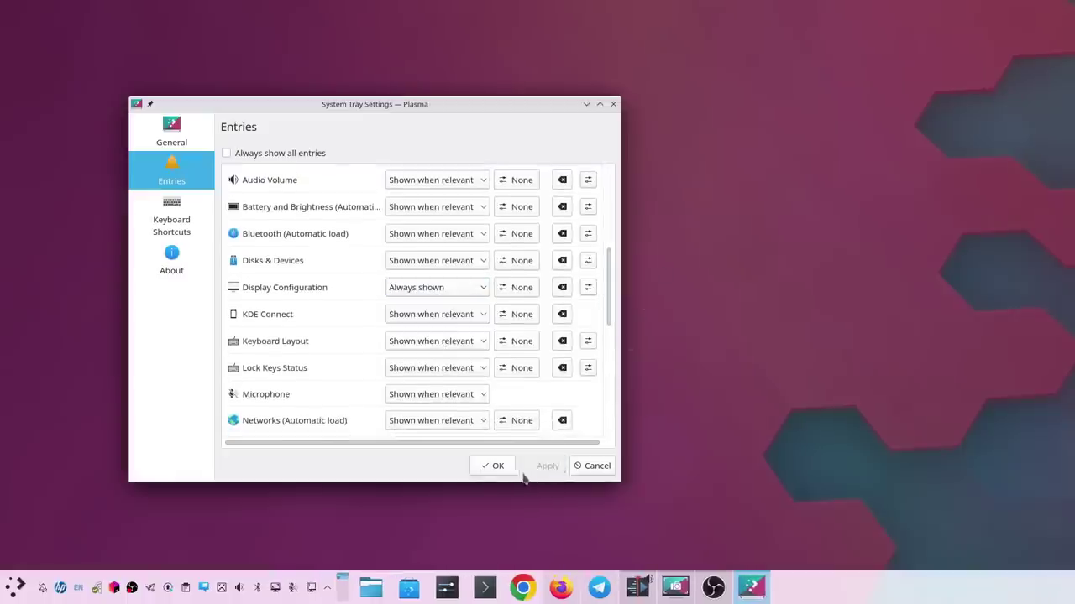
{"action": "left_click", "coordinate": [502, 469]}
{"action": "left_click", "coordinate": [276, 588]}
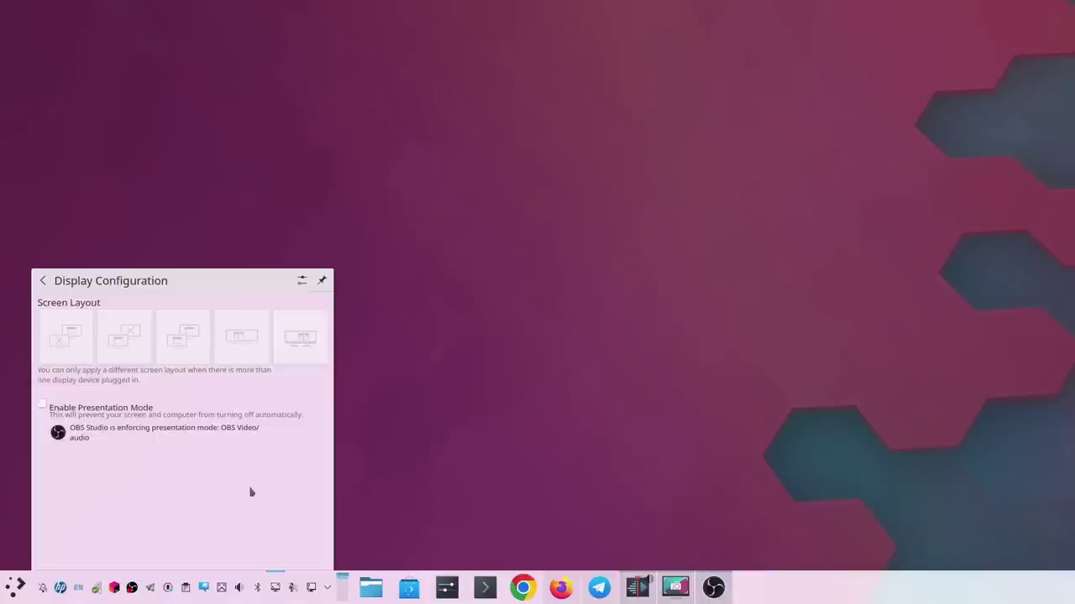
{"action": "left_click", "coordinate": [559, 372]}
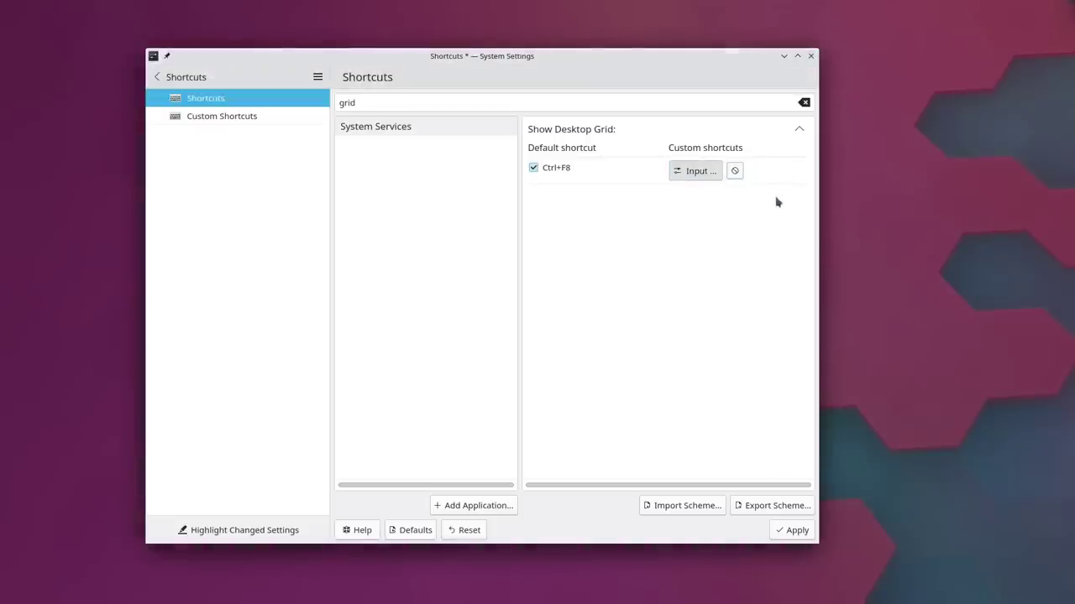
- Record Meta+Tab as Show Desktop Grid's custom shortcut, then start recording a replacement with Meta
{"action": "key", "text": "super+Tab"}
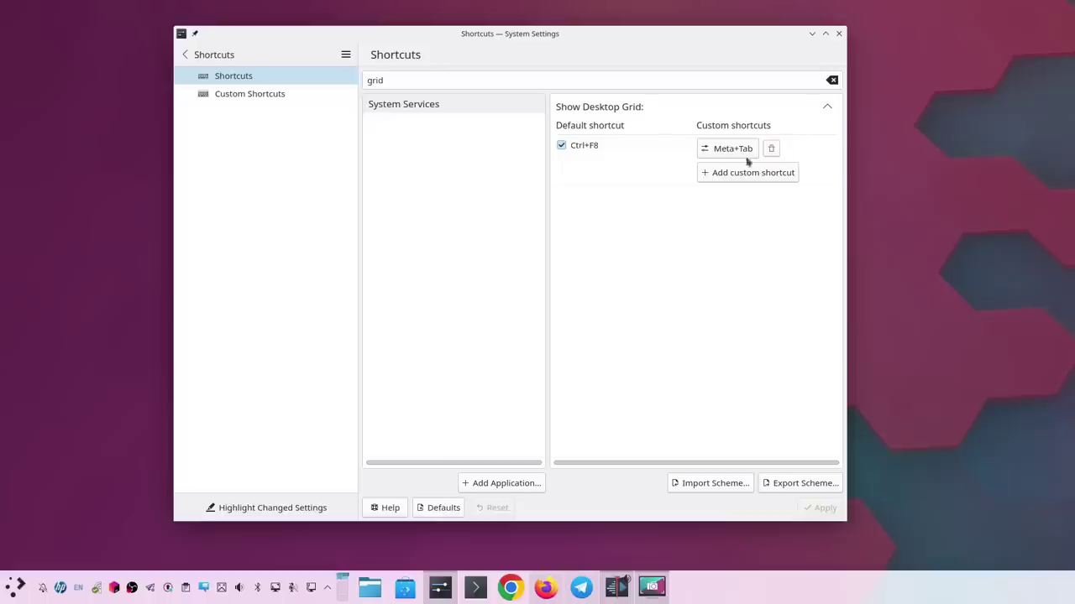
{"action": "left_click", "coordinate": [732, 155]}
{"action": "key", "text": "super"}
{"action": "key", "text": "super"}
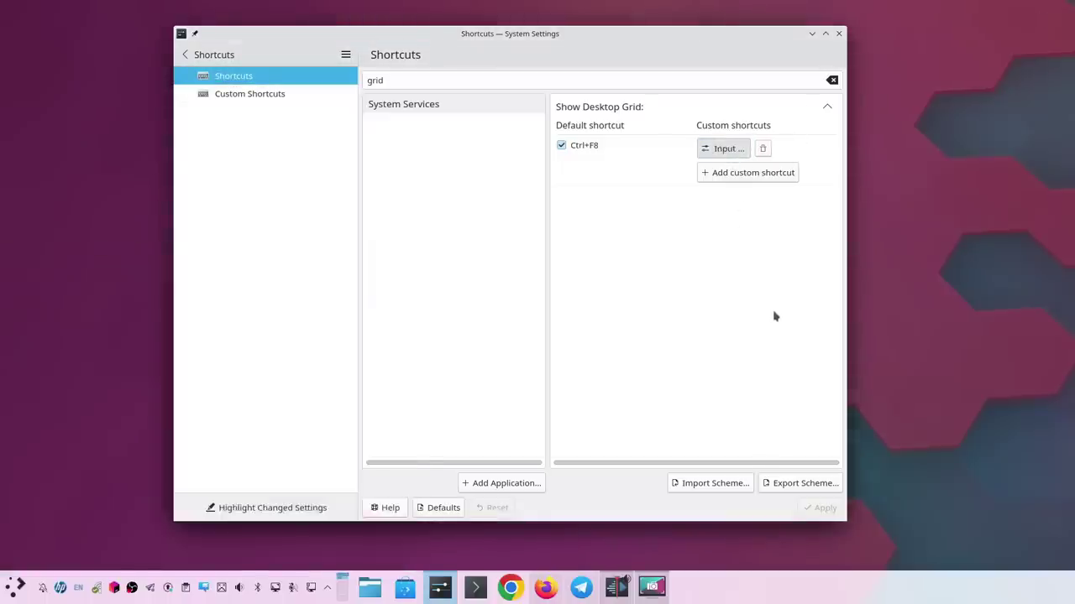
{"action": "key", "text": "super"}
{"action": "key", "text": "super"}
{"action": "key", "text": "super"}
{"action": "key", "text": "super"}
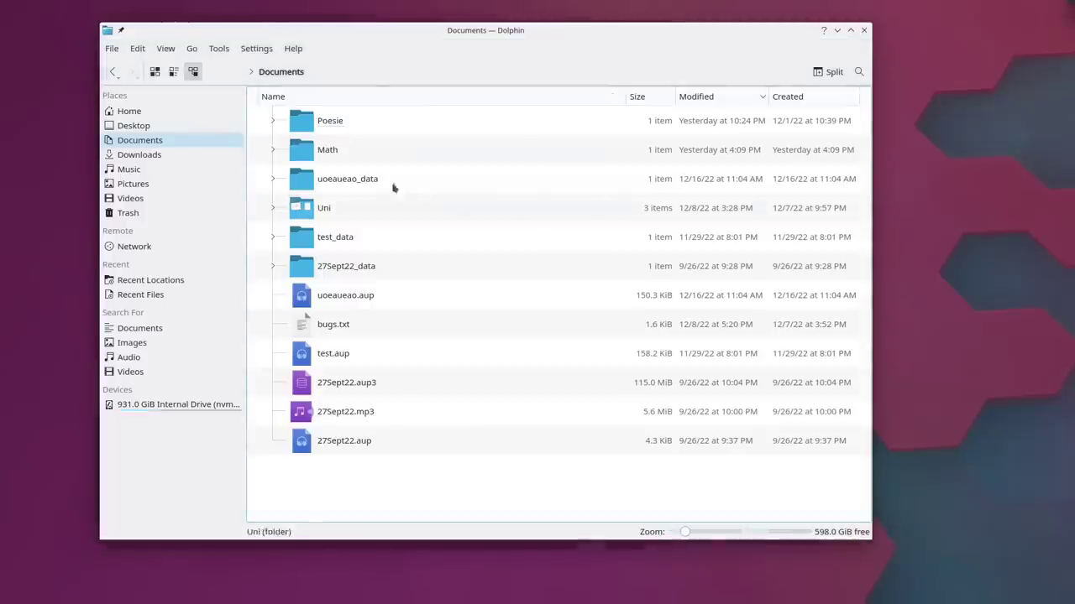
- Set the Poesie folder's icon to folder-red through its Properties dialog
{"action": "right_click", "coordinate": [317, 120]}
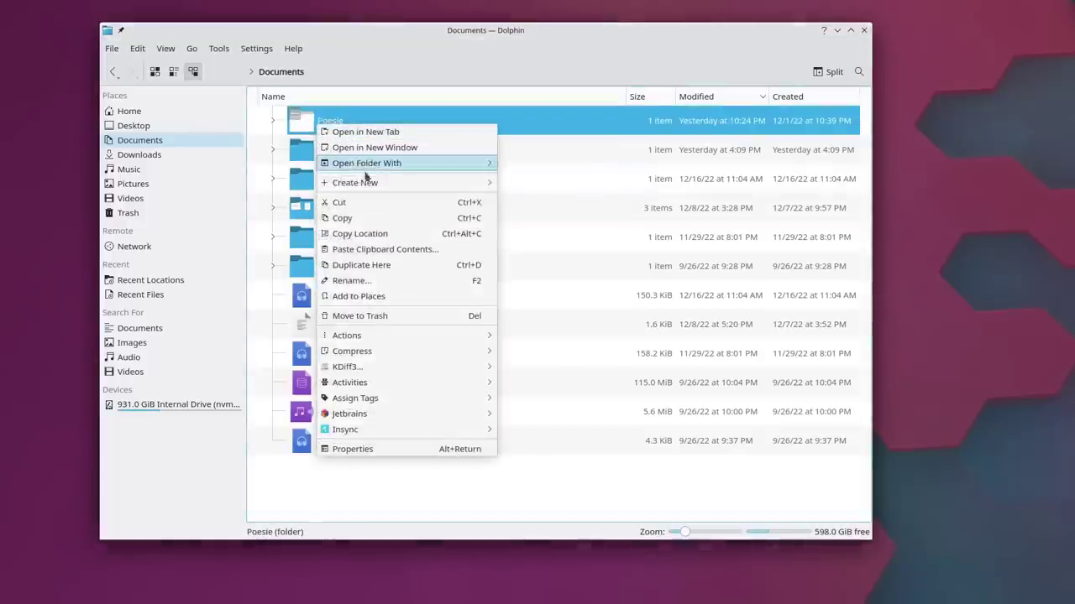
{"action": "left_click", "coordinate": [420, 448]}
{"action": "left_click", "coordinate": [379, 132]}
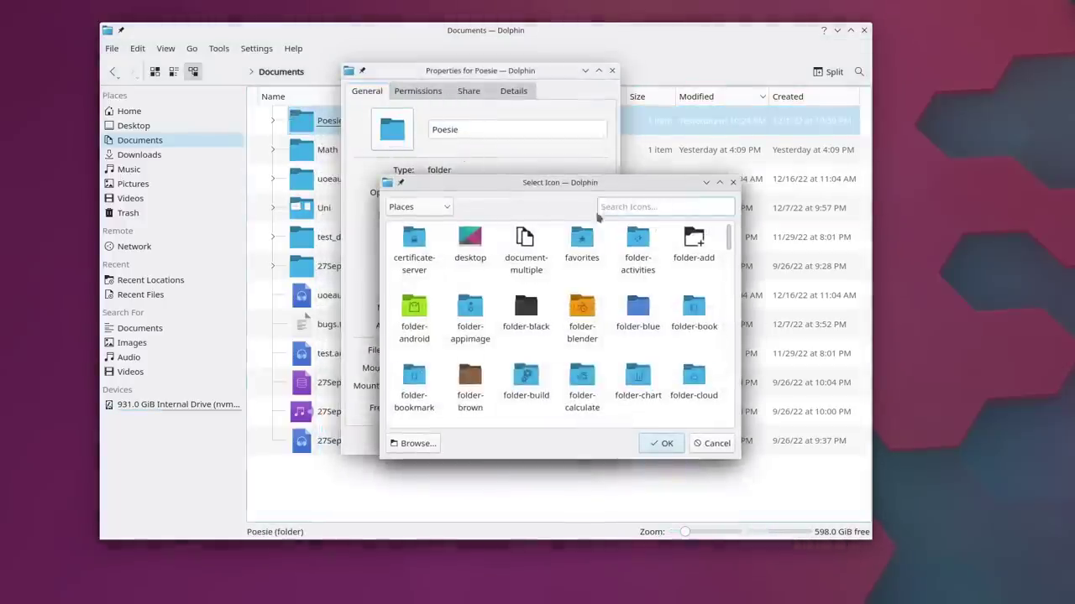
{"action": "type", "text": "red"}
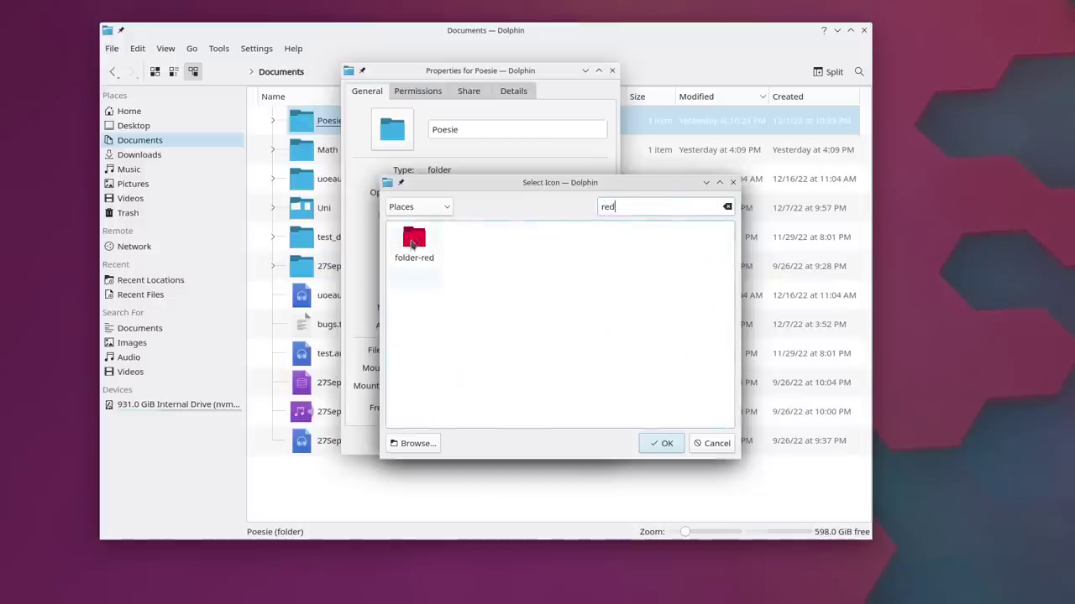
{"action": "double_click", "coordinate": [412, 242]}
{"action": "left_click", "coordinate": [542, 441]}
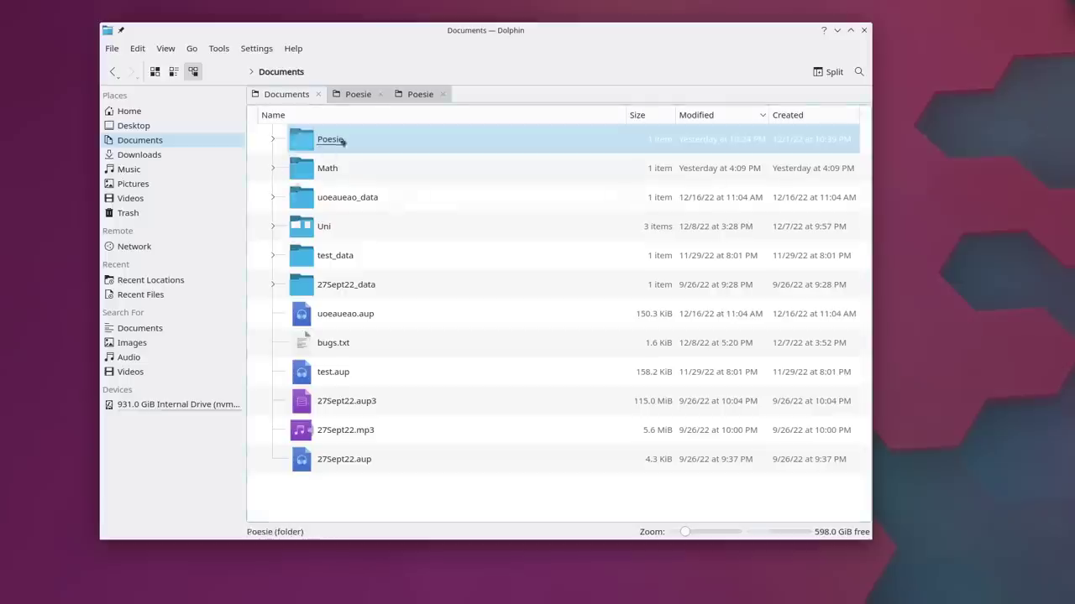
{"action": "left_click", "coordinate": [329, 144]}
{"action": "right_click", "coordinate": [329, 144]}
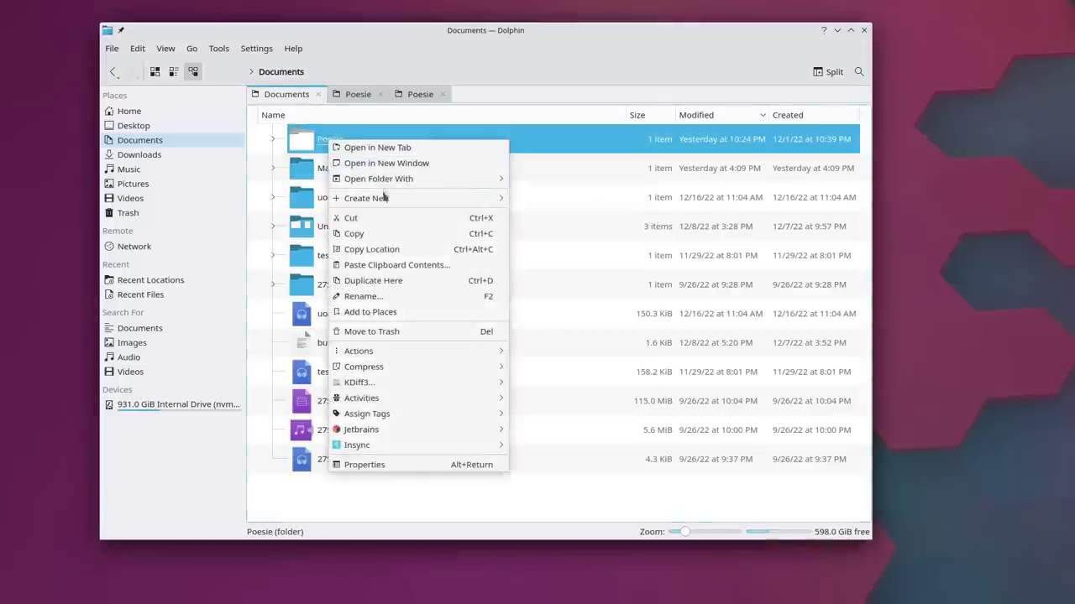
{"action": "mouse_move", "coordinate": [408, 352]}
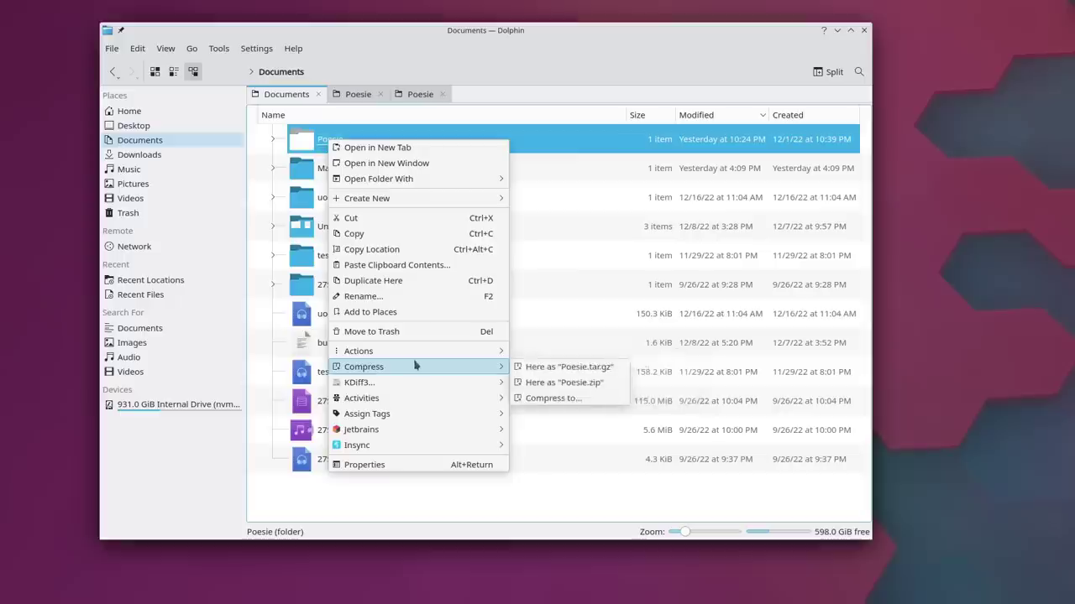
{"action": "mouse_move", "coordinate": [422, 399]}
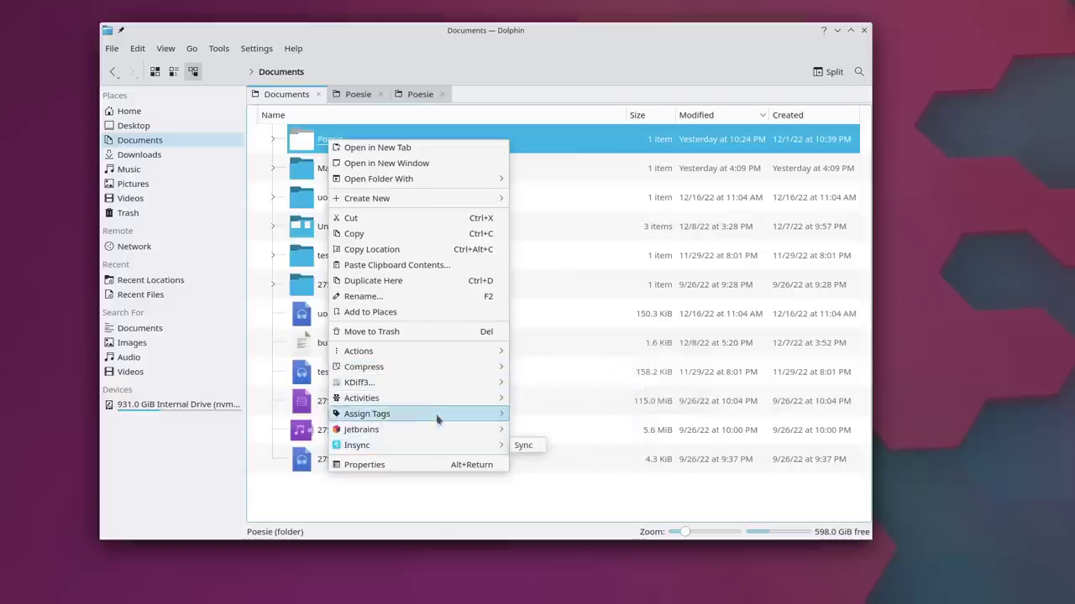
- Dismiss the open folder context menu without choosing an action
{"action": "key", "text": "Escape"}
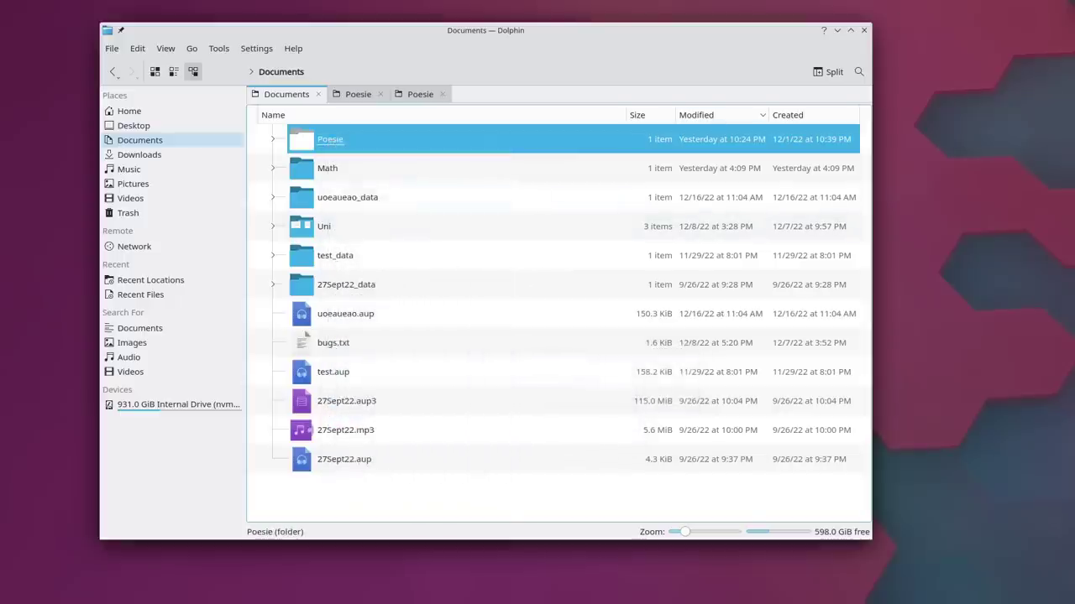